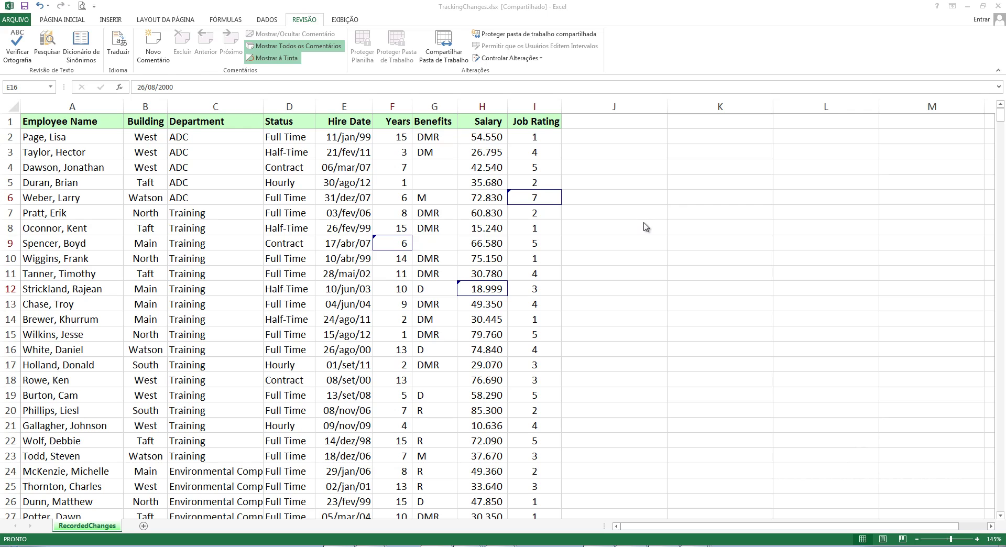
Step: Select cells in the employee data, then go from the review tools to the Home tab
{"action": "left_click", "coordinate": [451, 228]}
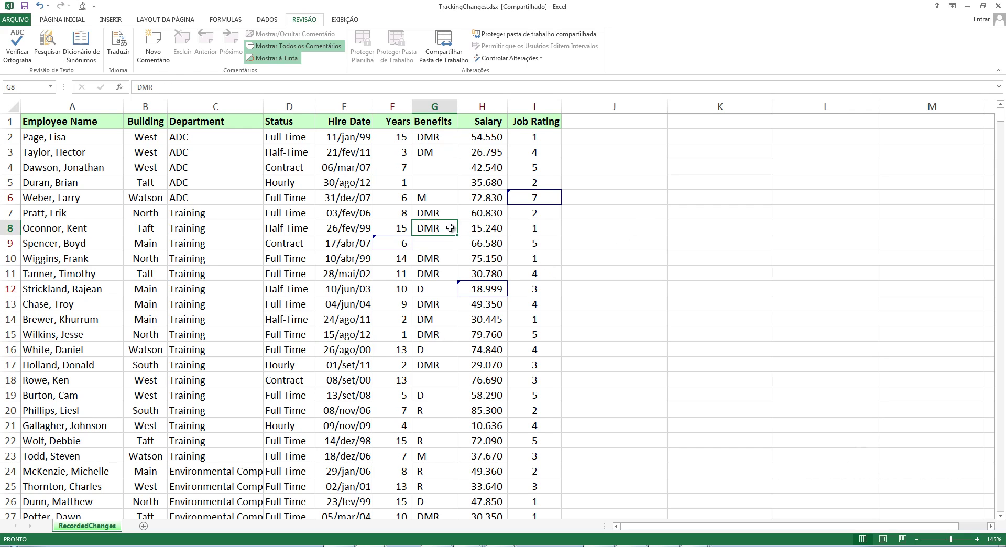
{"action": "left_click", "coordinate": [369, 181]}
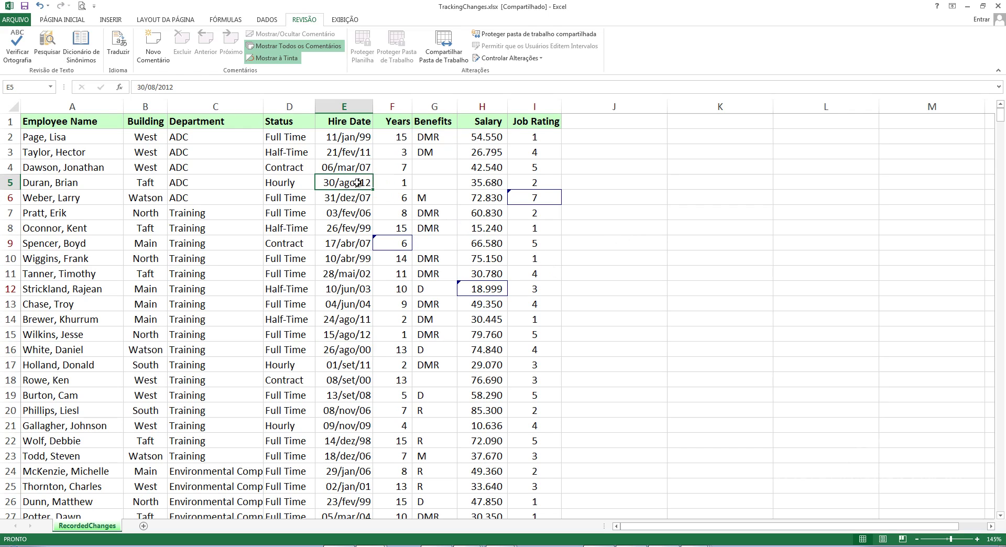
{"action": "left_click", "coordinate": [336, 20]}
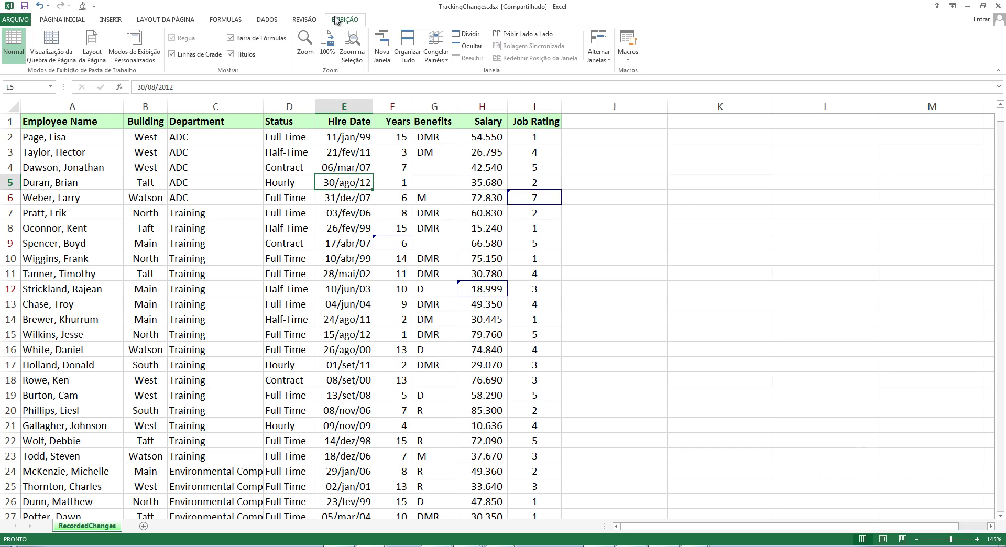
{"action": "left_click", "coordinate": [235, 20]}
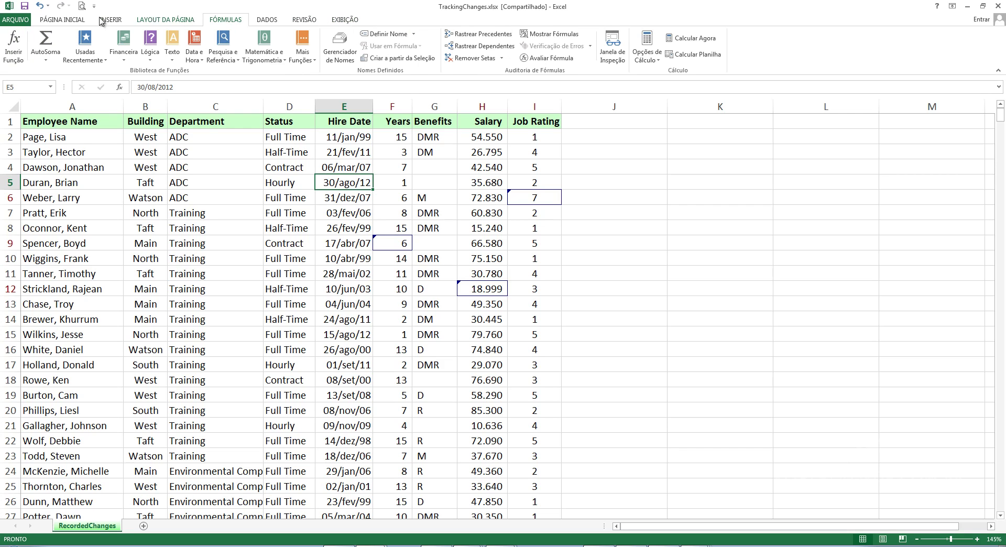
{"action": "left_click", "coordinate": [74, 21]}
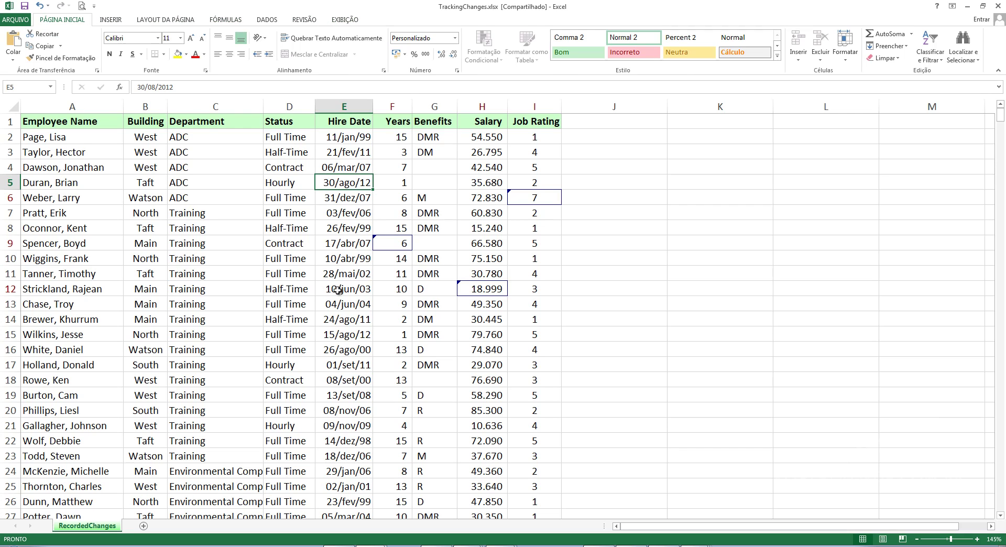
Step: Start a custom sort with Building as the first level, on cell values, Z to A
{"action": "left_click", "coordinate": [937, 61]}
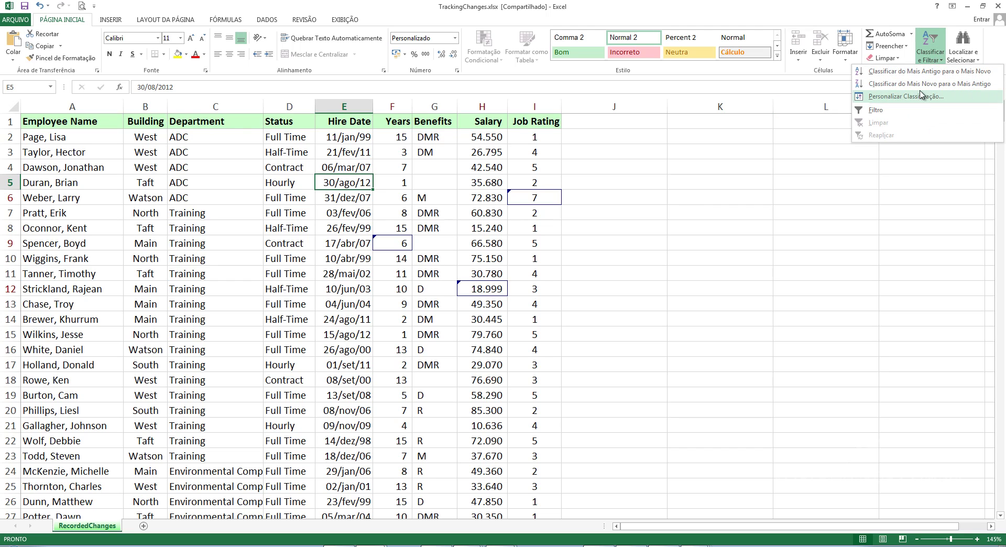
{"action": "left_click", "coordinate": [921, 96]}
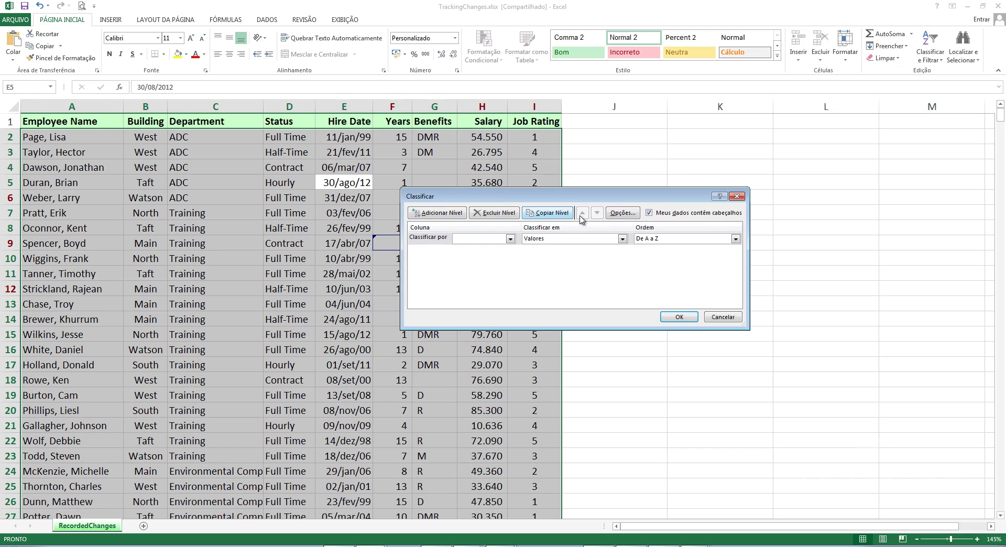
{"action": "left_click", "coordinate": [510, 239]}
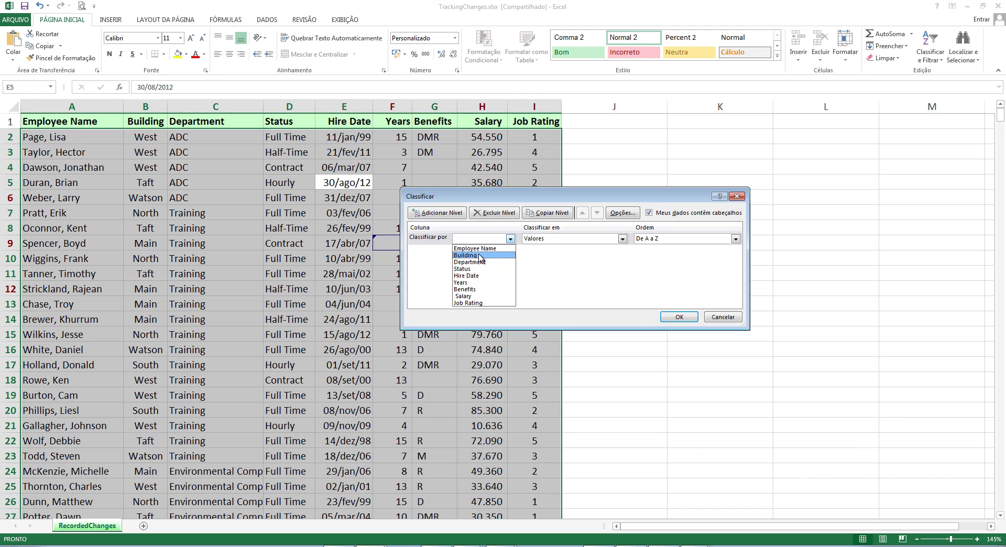
{"action": "left_click", "coordinate": [486, 255]}
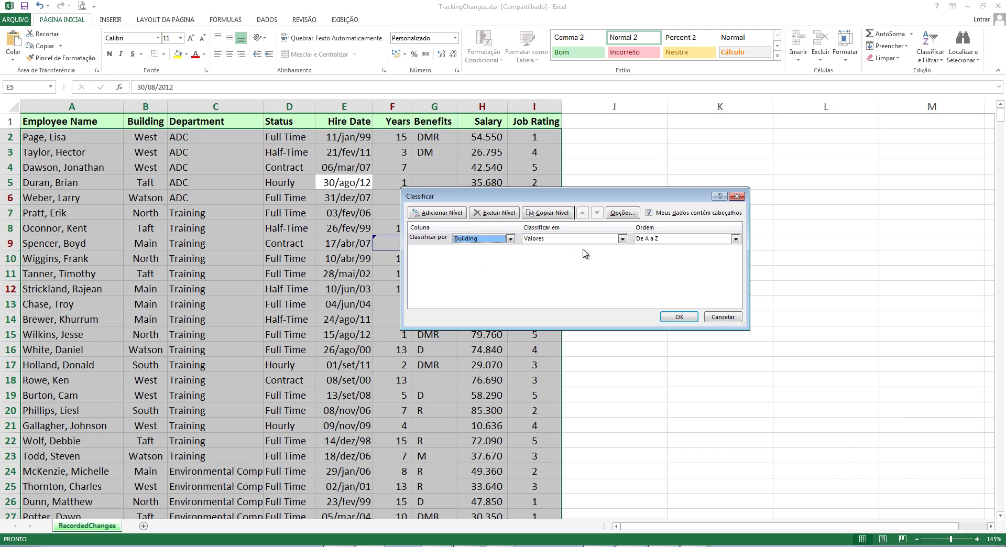
{"action": "left_click", "coordinate": [608, 241]}
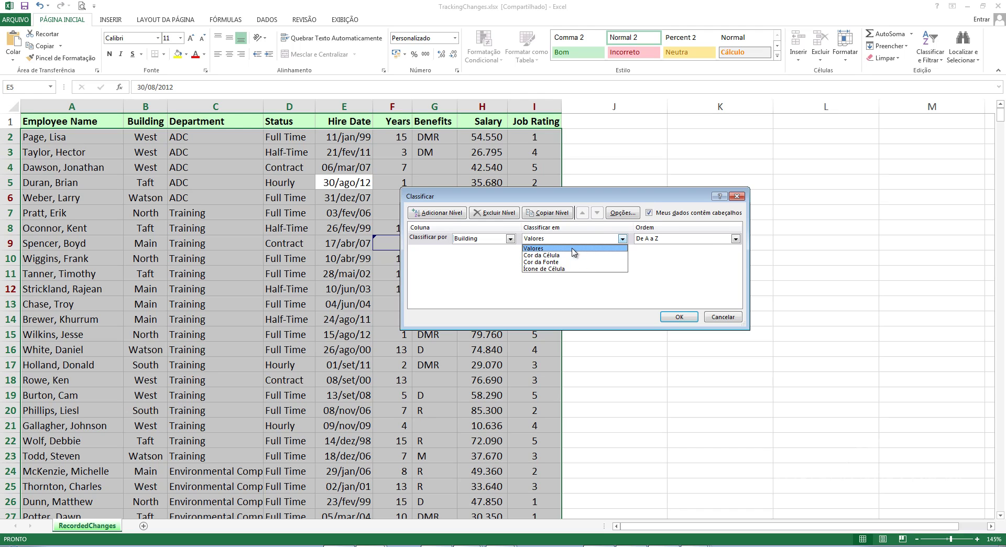
{"action": "left_click", "coordinate": [575, 249]}
{"action": "left_click", "coordinate": [664, 241]}
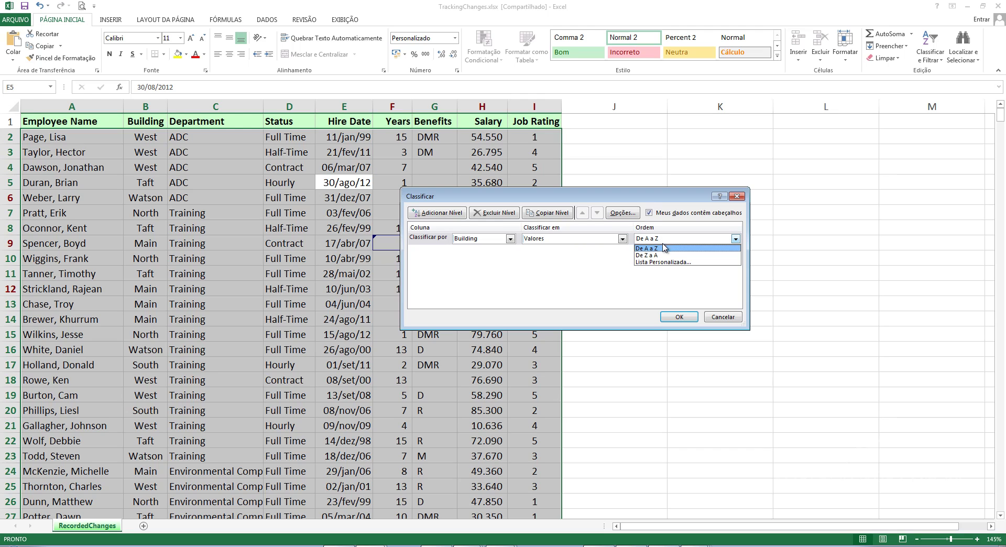
{"action": "left_click", "coordinate": [662, 255]}
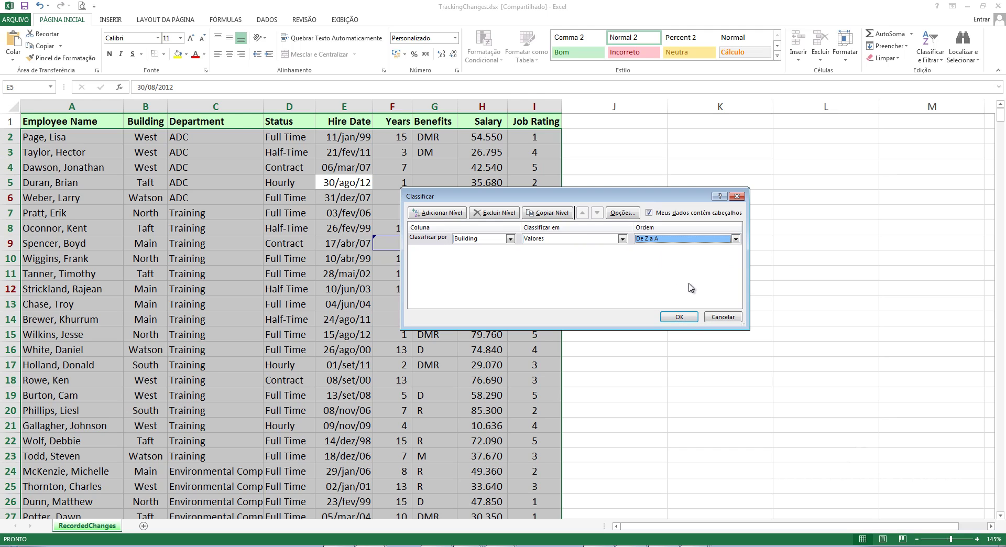
Step: Add a Hire Date sort level on values, oldest to newest, and apply the two-level sort
{"action": "left_click", "coordinate": [431, 213]}
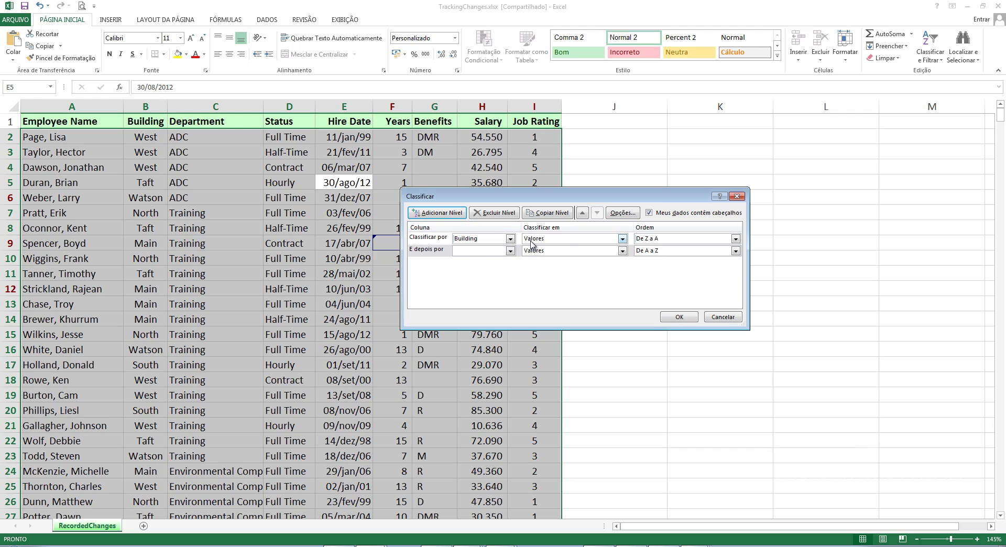
{"action": "left_click", "coordinate": [510, 251]}
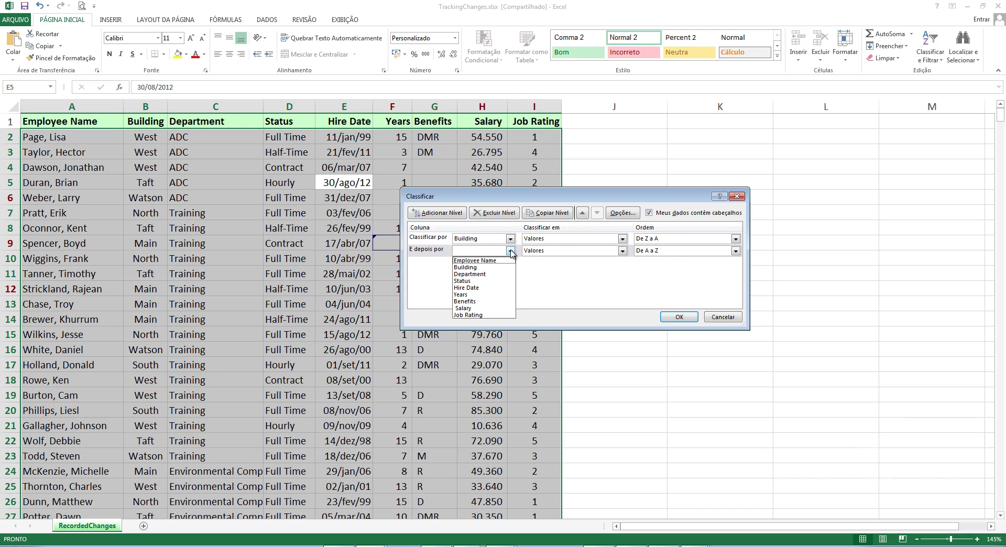
{"action": "left_click", "coordinate": [484, 288]}
{"action": "left_click", "coordinate": [611, 254]}
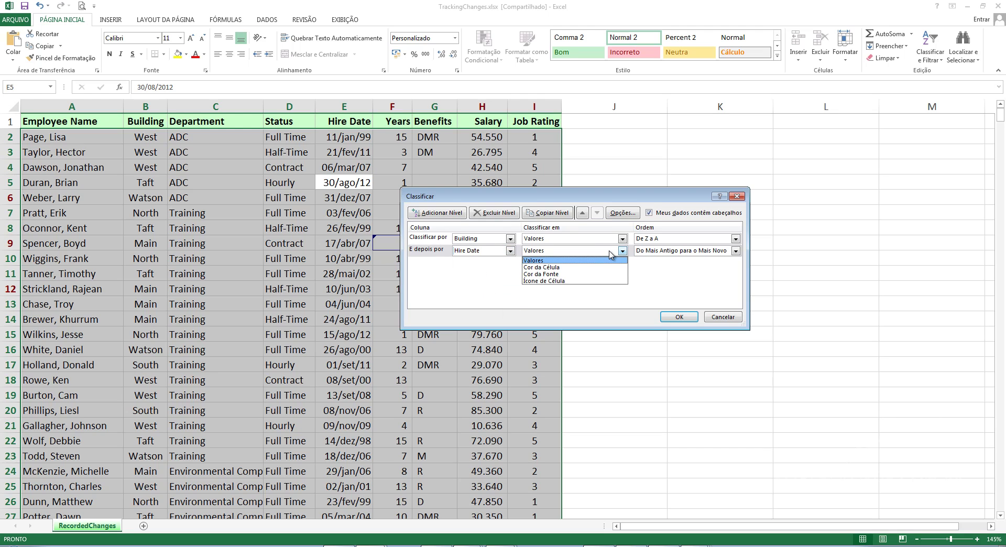
{"action": "left_click", "coordinate": [610, 251]}
{"action": "left_click", "coordinate": [661, 252]}
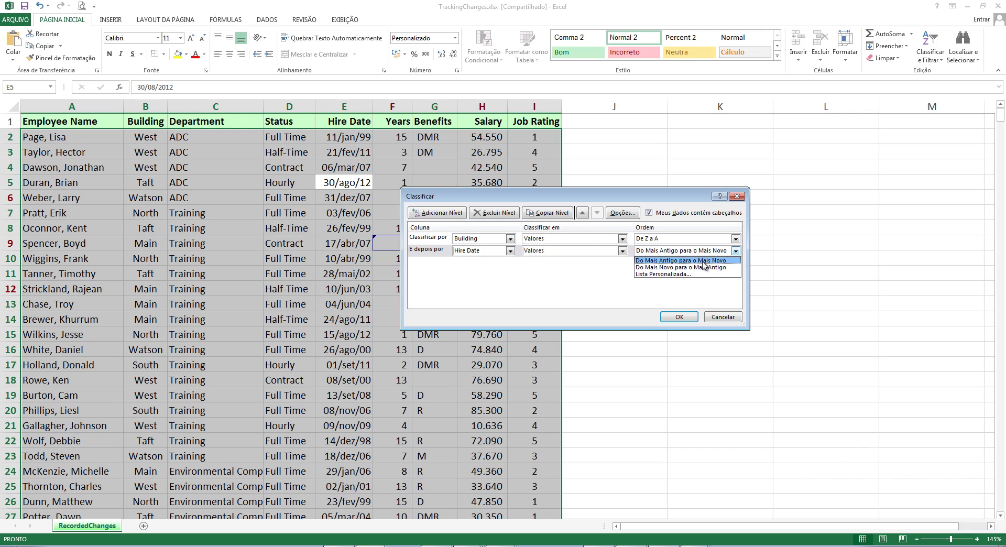
{"action": "left_click", "coordinate": [671, 274]}
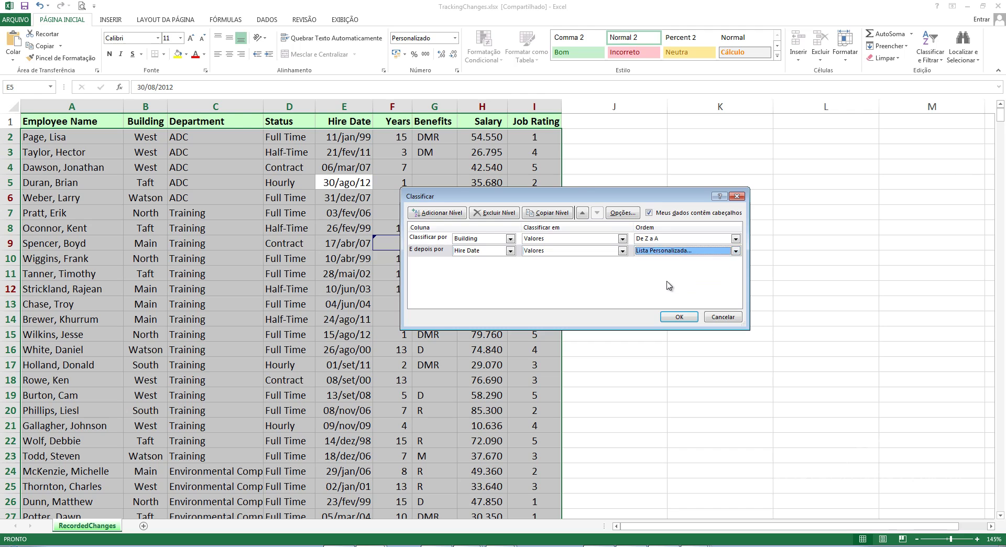
{"action": "key", "text": "Escape"}
{"action": "left_click", "coordinate": [690, 251]}
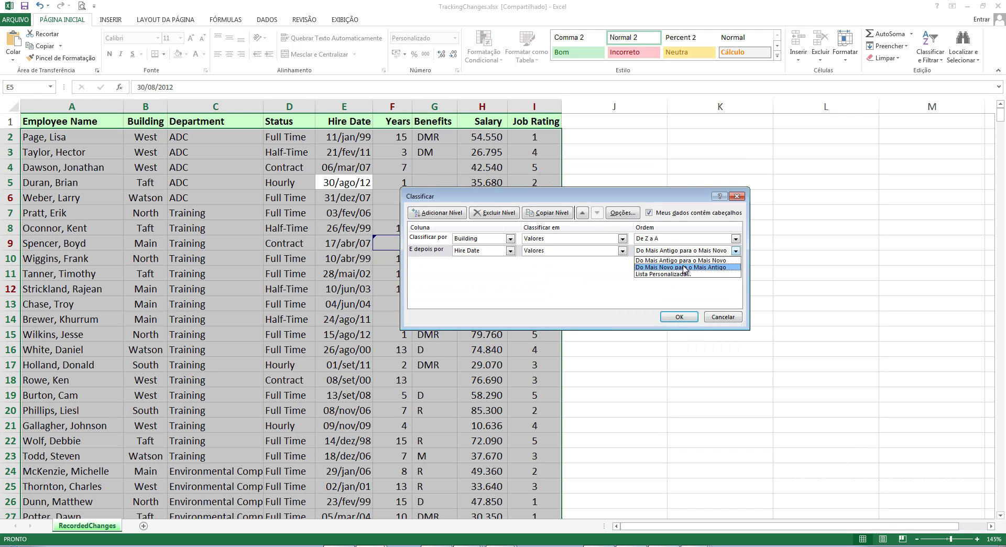
{"action": "left_click", "coordinate": [684, 261]}
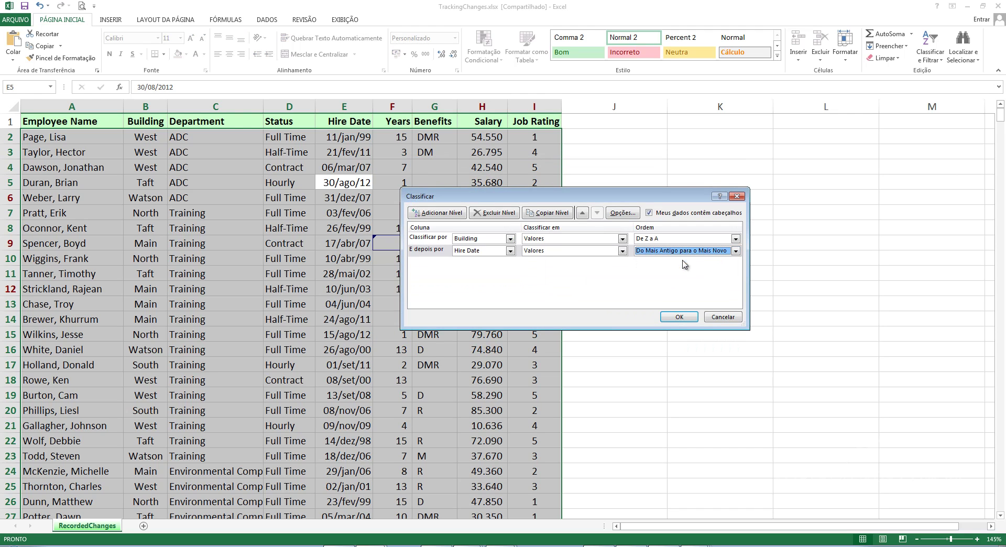
{"action": "left_click", "coordinate": [688, 318]}
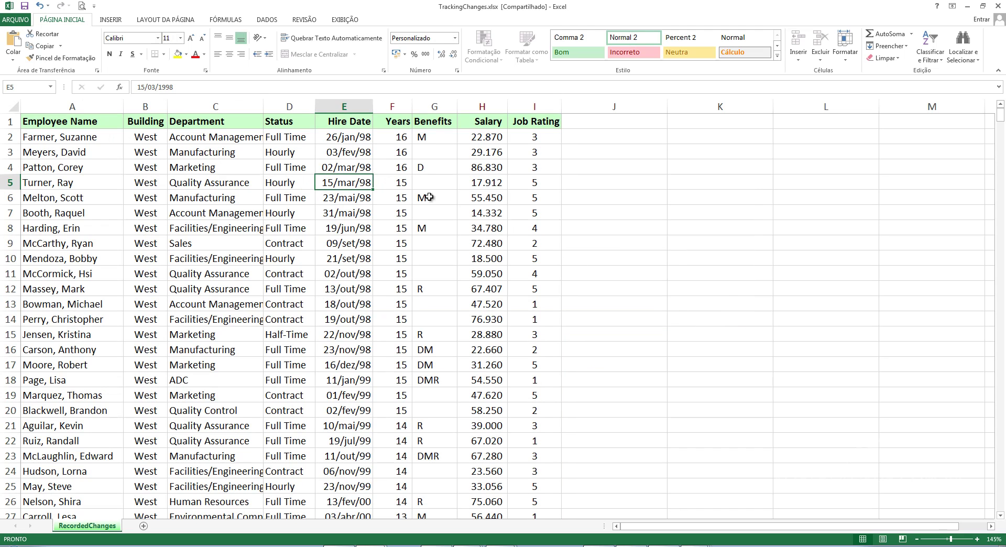
Step: Check the sorted hire dates from E2 down to E742, then switch to 12-DatabaseFeatures.xlsx
{"action": "left_click", "coordinate": [362, 137]}
{"action": "scroll", "coordinate": [355, 135], "scroll_direction": "down", "scroll_amount": 3}
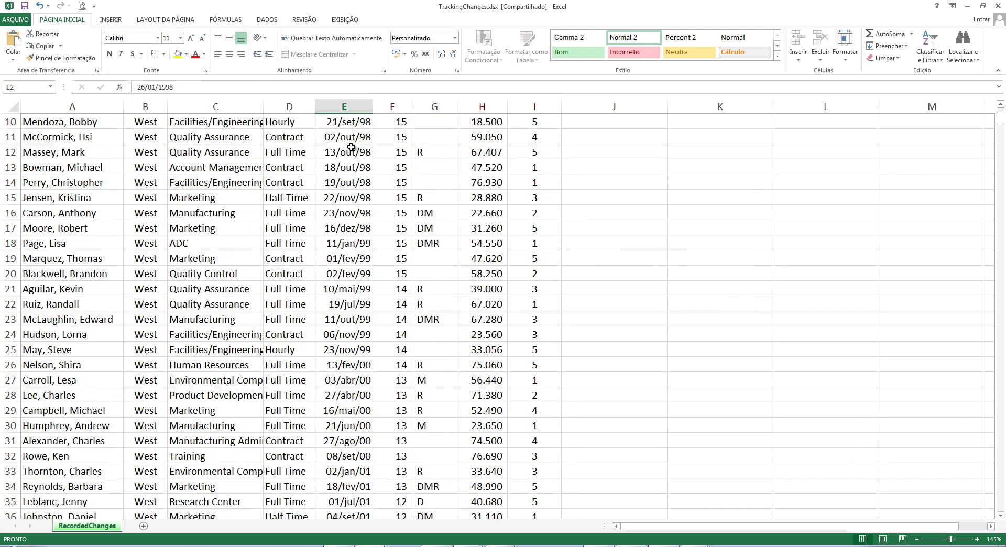
{"action": "scroll", "coordinate": [351, 140], "scroll_direction": "down", "scroll_amount": 3}
{"action": "scroll", "coordinate": [351, 144], "scroll_direction": "down", "scroll_amount": 3}
{"action": "key", "text": "End"}
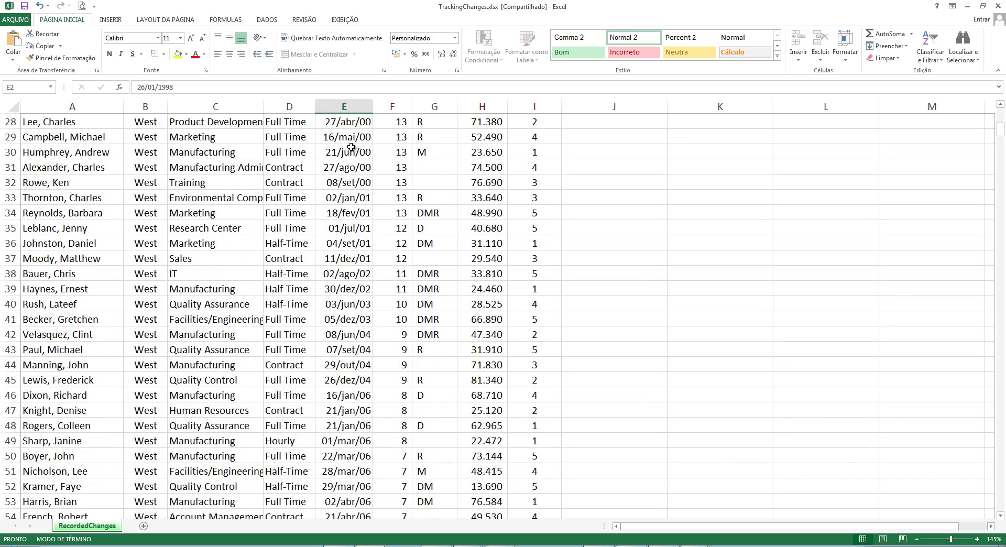
{"action": "left_click_drag", "start_coordinate": [1000, 136], "coordinate": [1001, 536]}
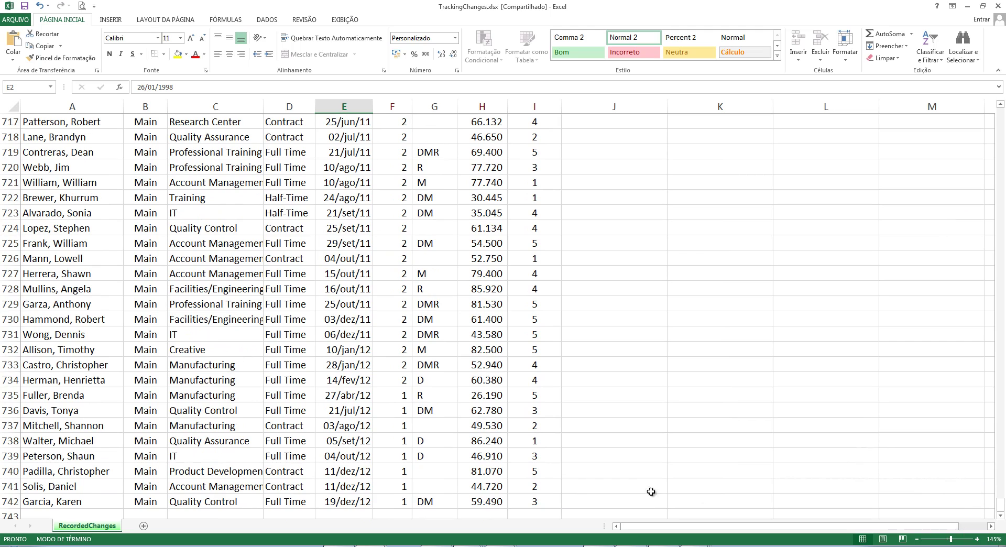
{"action": "left_click", "coordinate": [363, 505]}
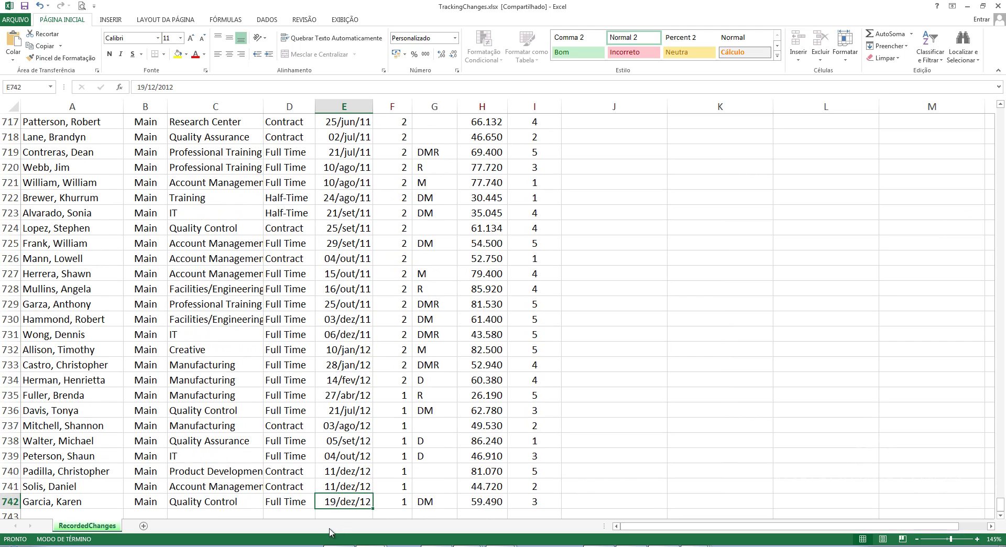
{"action": "left_click", "coordinate": [358, 246]}
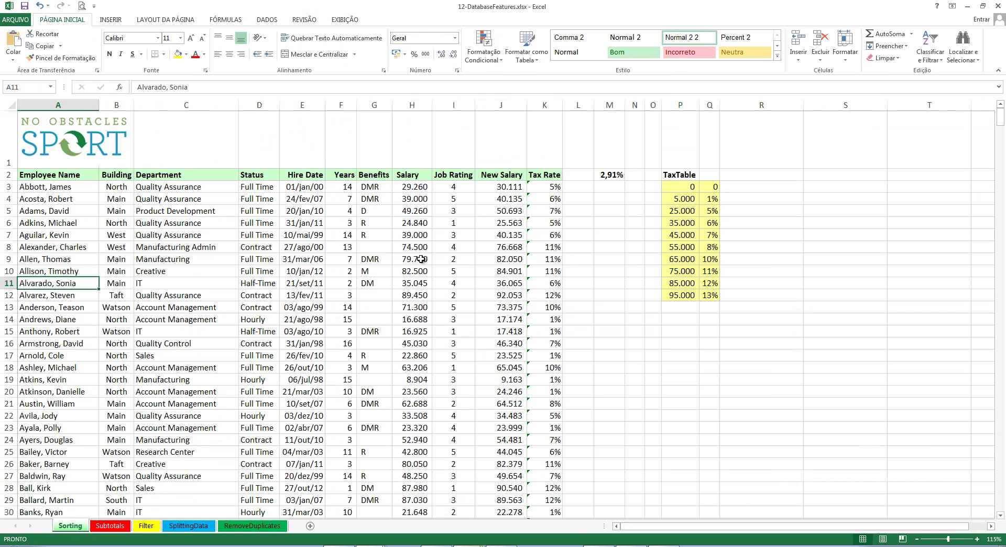
{"action": "left_click", "coordinate": [419, 259]}
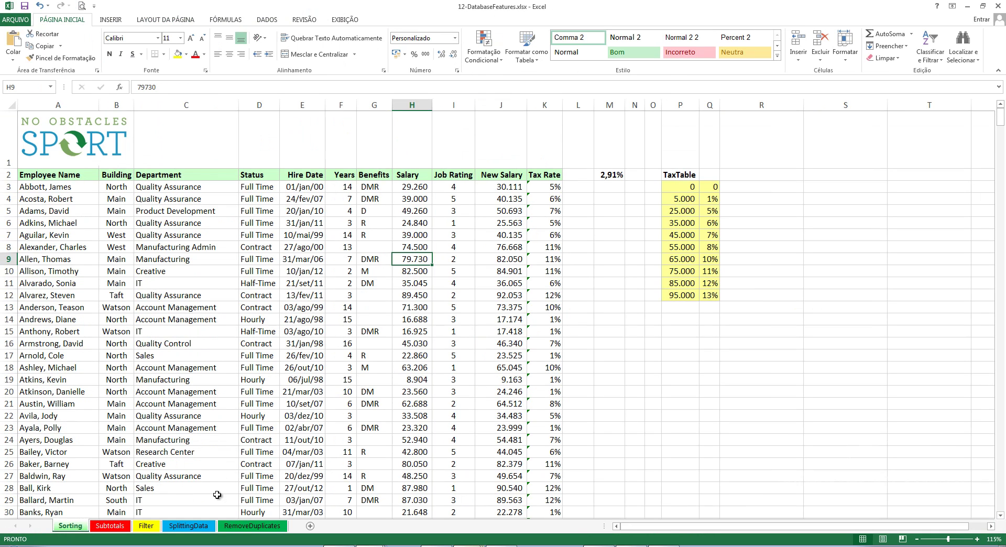
Step: On the Subtotals sheet, select a cell in the employee table and open the Data tab's Subtotal dialog
{"action": "left_click", "coordinate": [111, 526]}
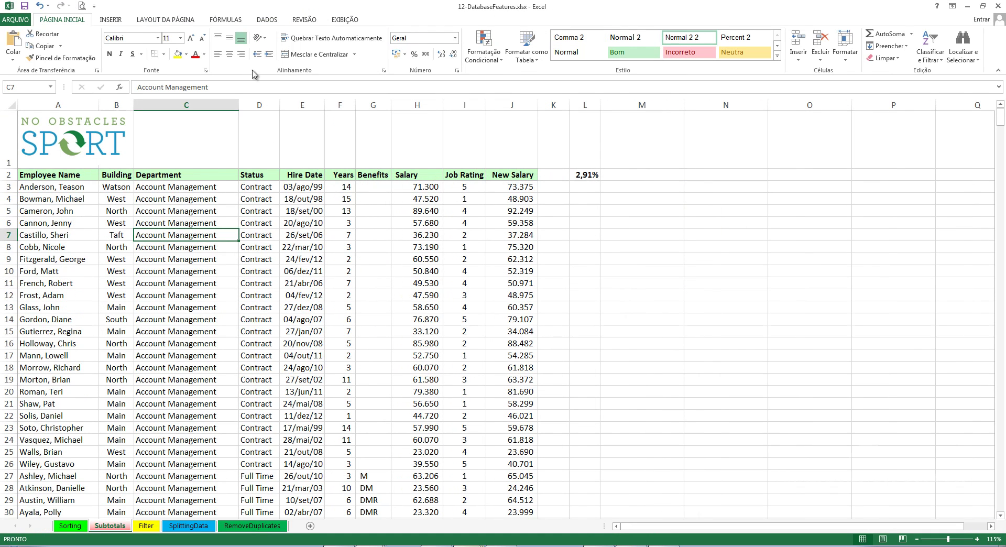
{"action": "left_click", "coordinate": [264, 21]}
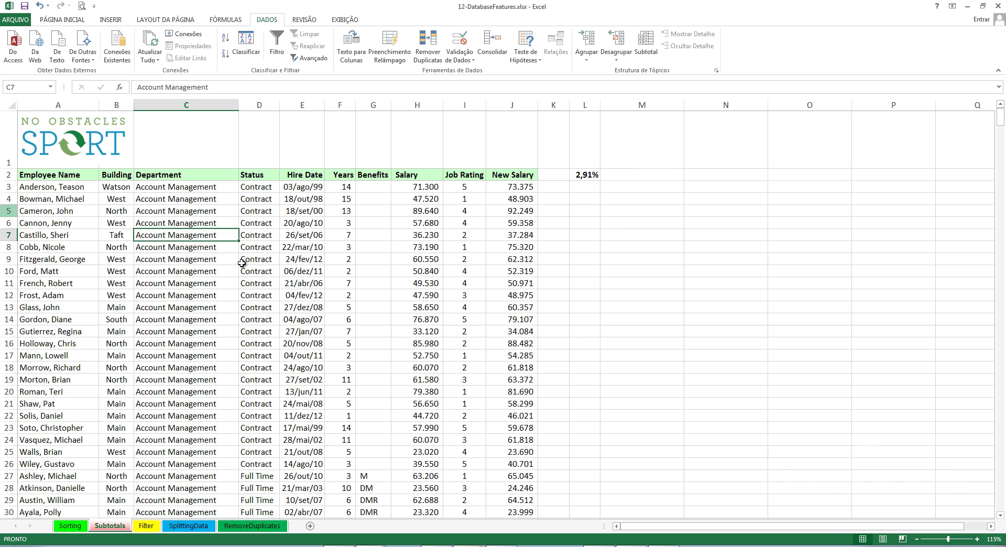
{"action": "left_click", "coordinate": [335, 271]}
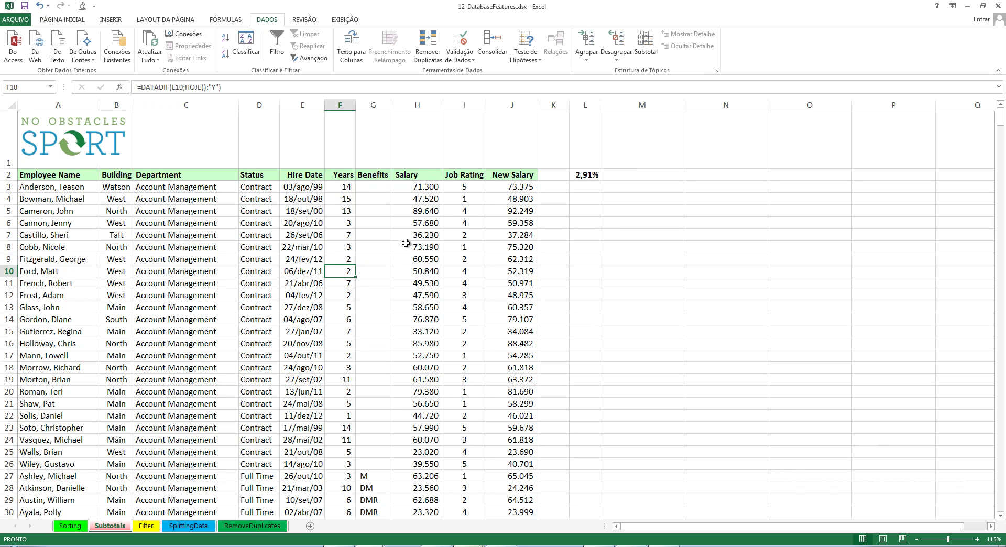
{"action": "left_click", "coordinate": [646, 43]}
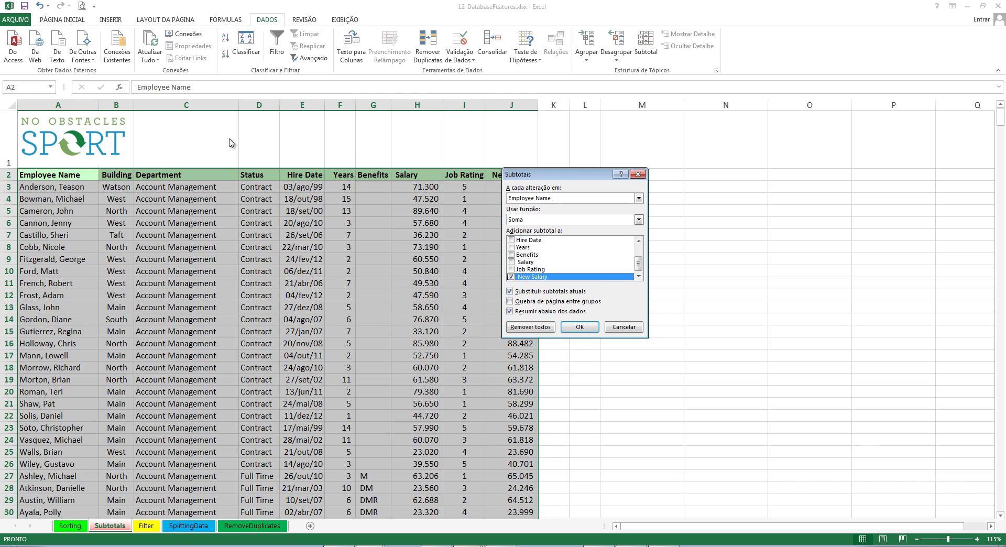
Step: Subtotal at each Employee Name change with Soma on Years, Salary and New Salary
{"action": "left_click", "coordinate": [536, 219]}
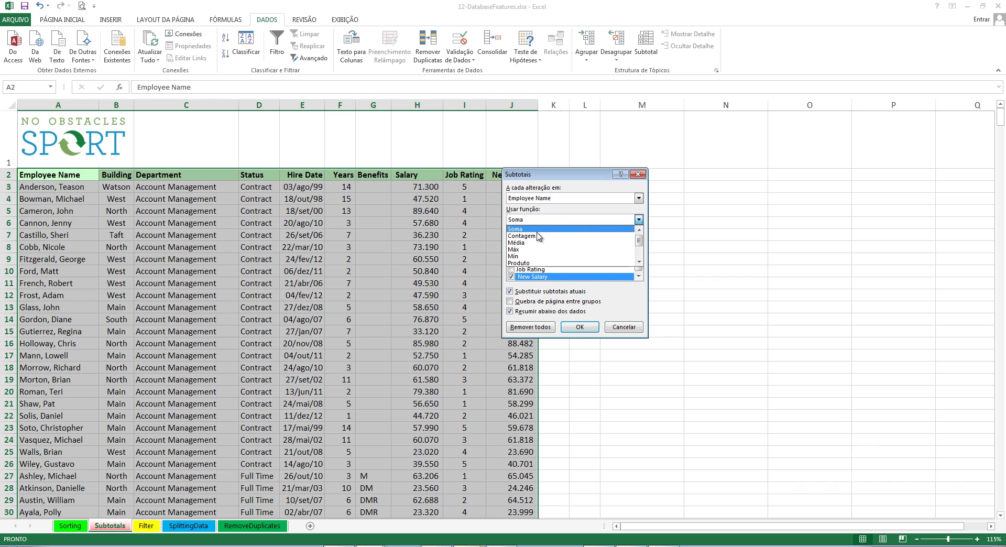
{"action": "left_click", "coordinate": [539, 229]}
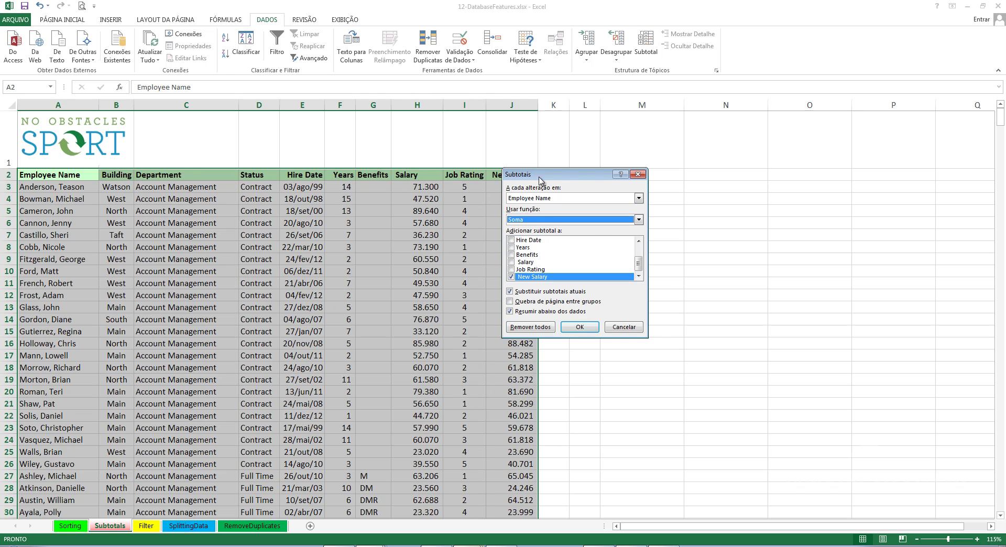
{"action": "left_click_drag", "start_coordinate": [540, 175], "coordinate": [732, 162]}
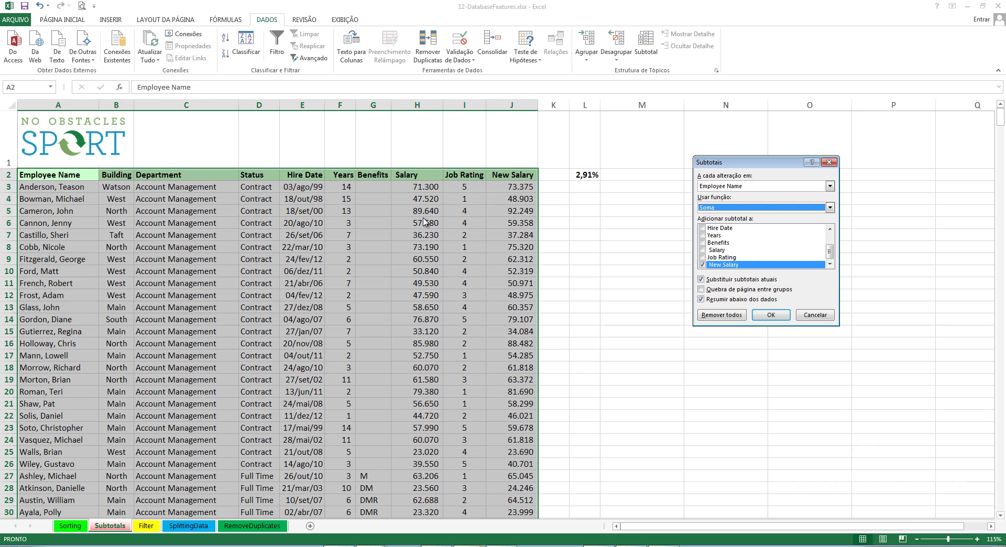
{"action": "left_click", "coordinate": [703, 236]}
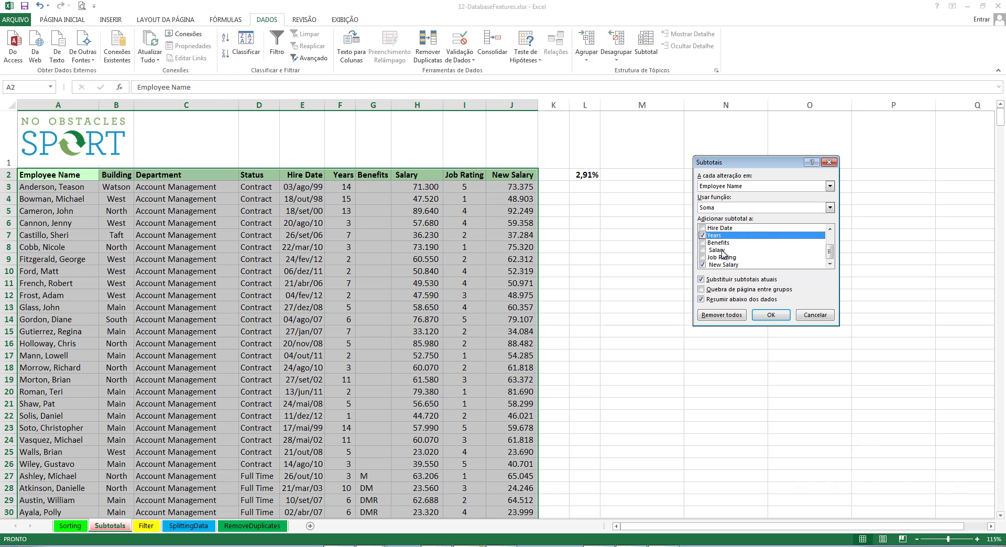
{"action": "left_click", "coordinate": [703, 250]}
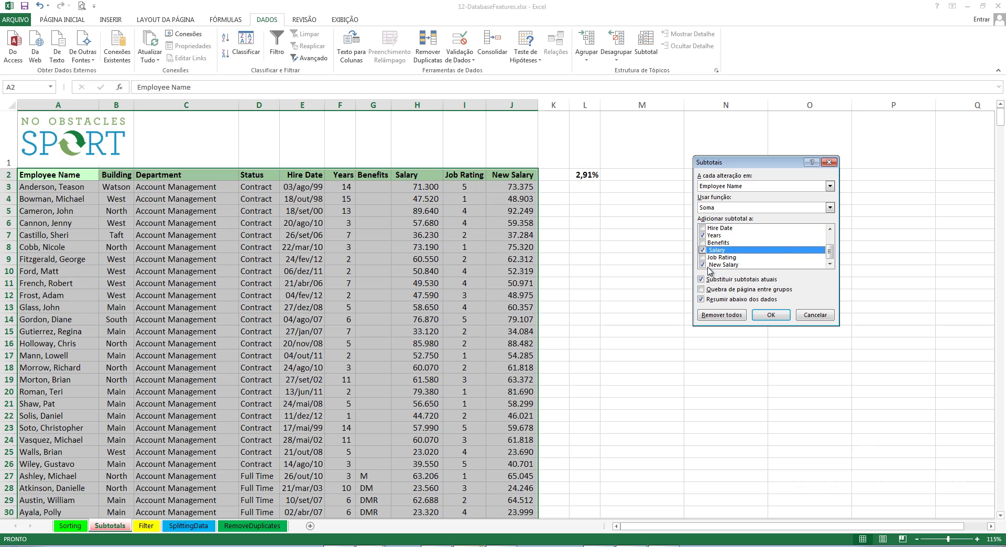
{"action": "left_click", "coordinate": [769, 315]}
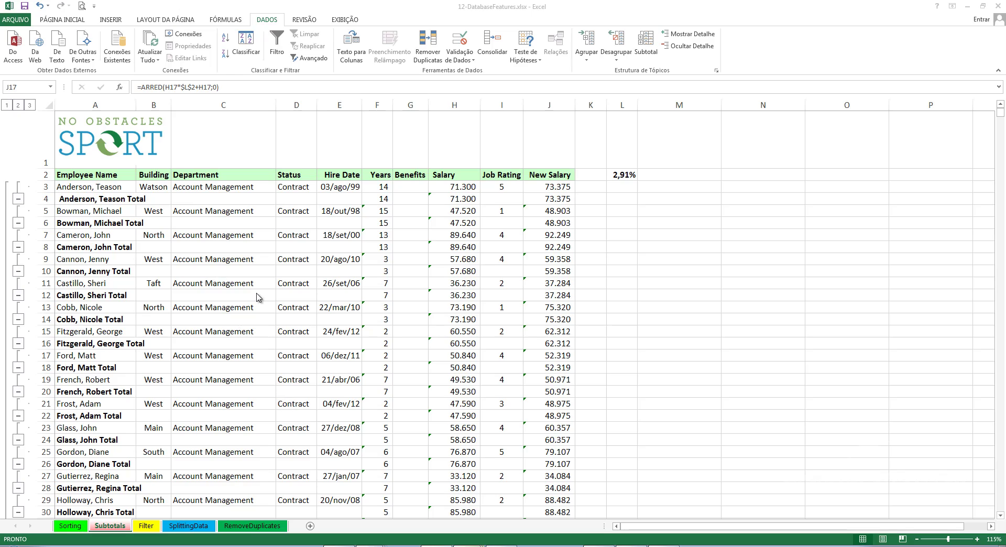
Step: Collapse the Subtotals outline to level 1, showing only the header and Total Geral row
{"action": "scroll", "coordinate": [257, 297], "scroll_direction": "down", "scroll_amount": 2}
{"action": "scroll", "coordinate": [257, 296], "scroll_direction": "down", "scroll_amount": 6}
{"action": "scroll", "coordinate": [256, 293], "scroll_direction": "down", "scroll_amount": 3}
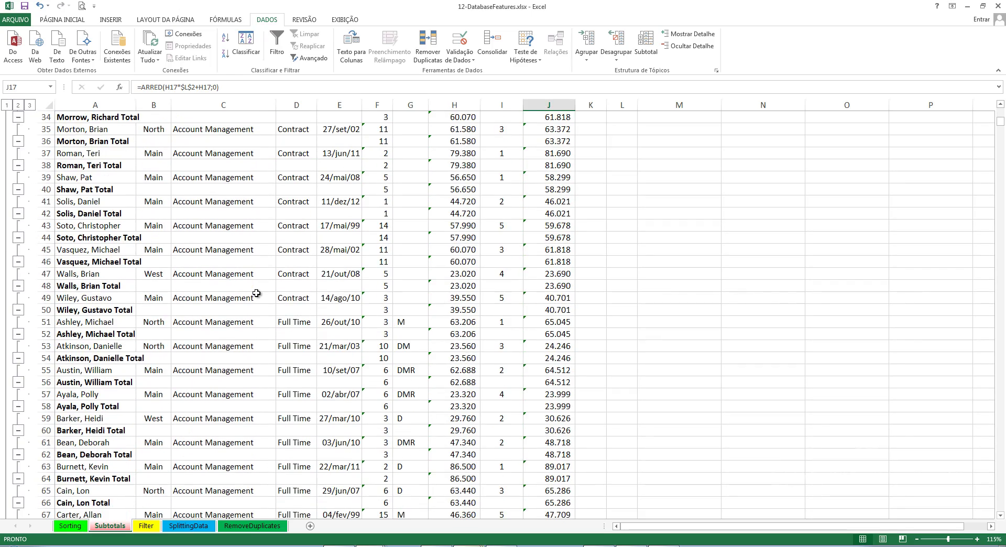
{"action": "scroll", "coordinate": [249, 294], "scroll_direction": "up", "scroll_amount": 5}
{"action": "scroll", "coordinate": [247, 288], "scroll_direction": "up", "scroll_amount": 3}
{"action": "scroll", "coordinate": [252, 294], "scroll_direction": "up", "scroll_amount": 3}
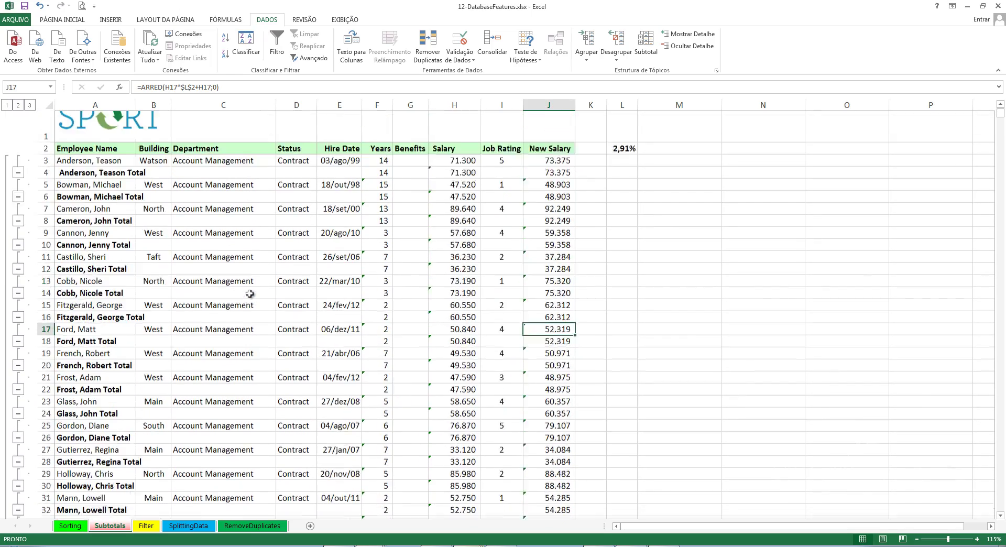
{"action": "left_click", "coordinate": [7, 106]}
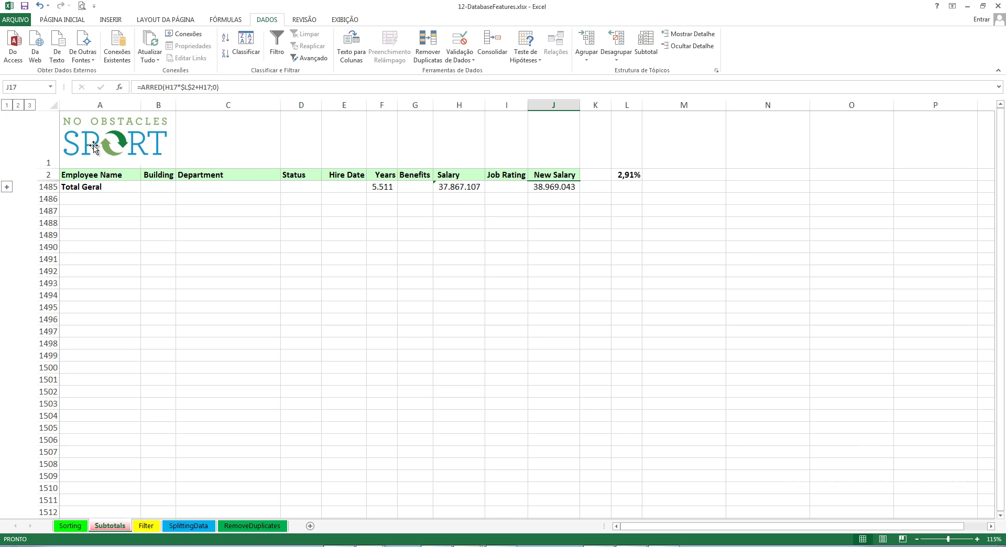
Step: Expand the outline to level 2, then level 3 to show every employee detail row
{"action": "left_click", "coordinate": [18, 105]}
{"action": "scroll", "coordinate": [402, 283], "scroll_direction": "up", "scroll_amount": 2}
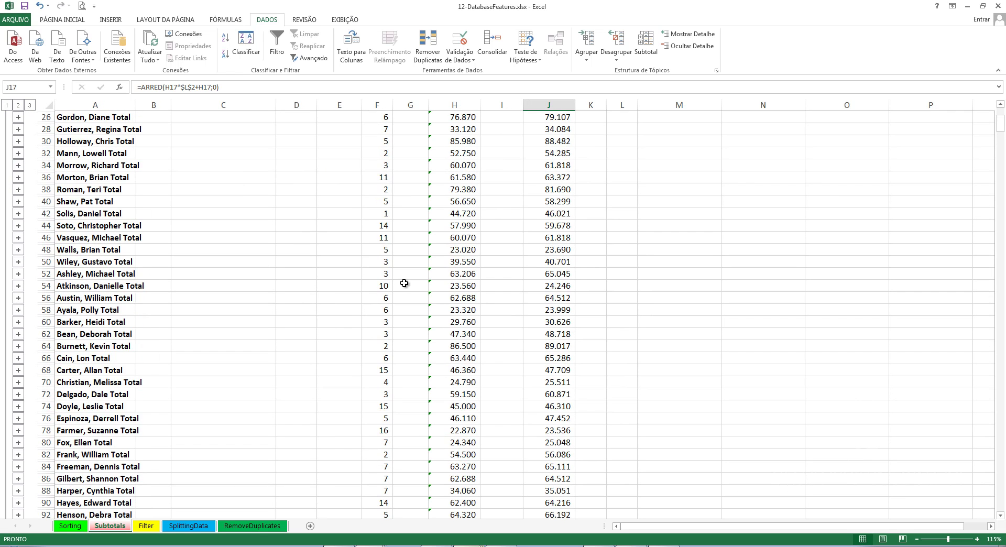
{"action": "scroll", "coordinate": [404, 283], "scroll_direction": "up", "scroll_amount": 3}
{"action": "scroll", "coordinate": [404, 283], "scroll_direction": "up", "scroll_amount": 1}
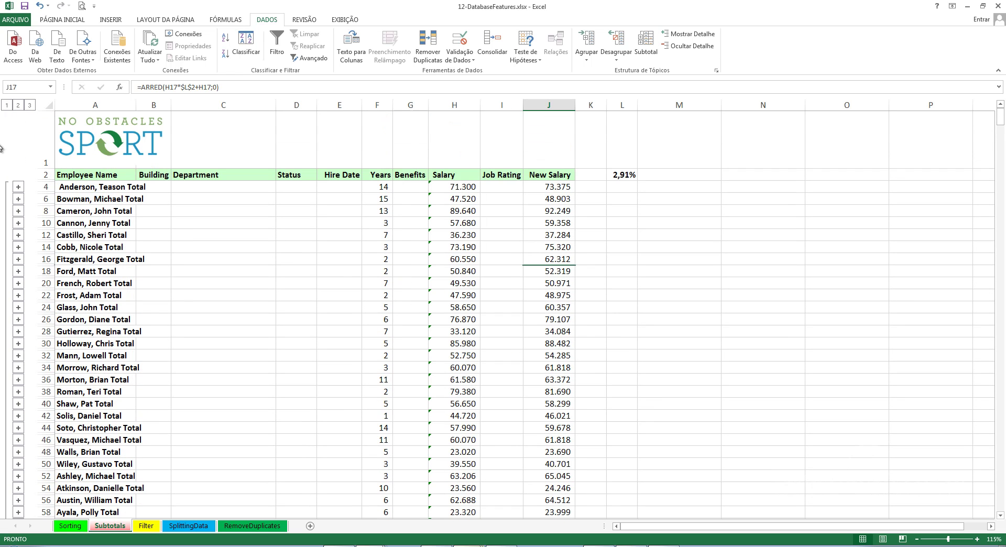
{"action": "left_click", "coordinate": [29, 105]}
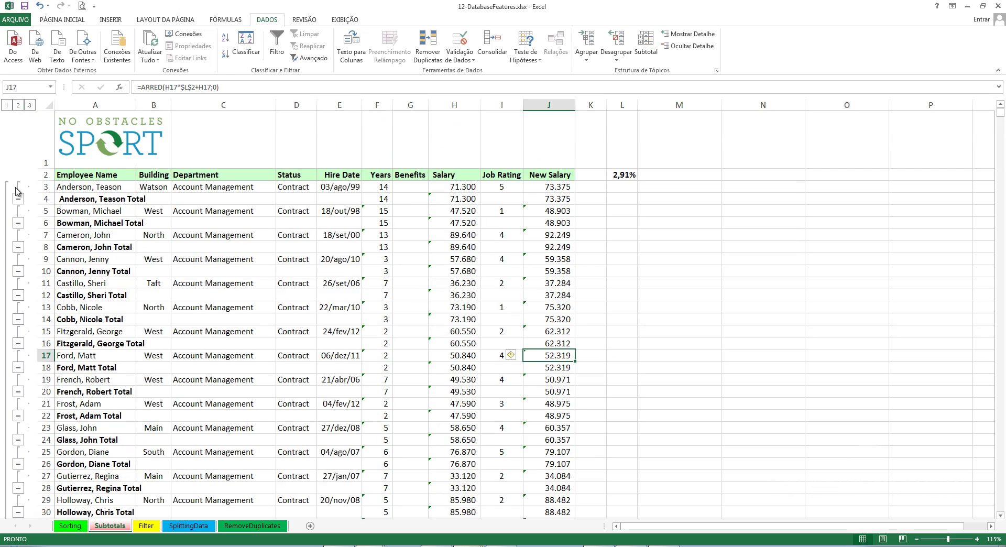
{"action": "scroll", "coordinate": [22, 226], "scroll_direction": "down", "scroll_amount": 2}
{"action": "scroll", "coordinate": [22, 227], "scroll_direction": "down", "scroll_amount": 4}
{"action": "scroll", "coordinate": [22, 226], "scroll_direction": "down", "scroll_amount": 5}
{"action": "scroll", "coordinate": [22, 226], "scroll_direction": "down", "scroll_amount": 4}
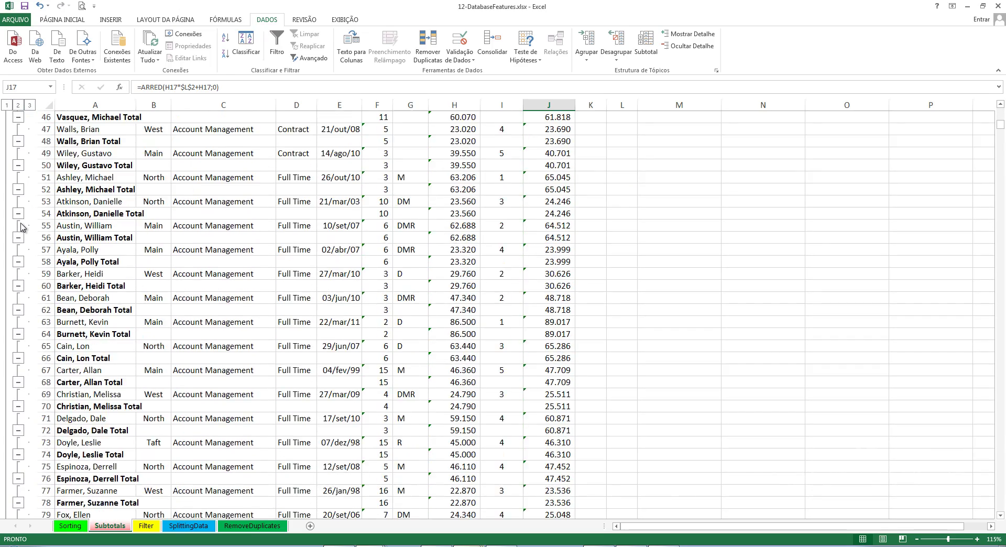
{"action": "scroll", "coordinate": [22, 227], "scroll_direction": "down", "scroll_amount": 3}
{"action": "scroll", "coordinate": [22, 226], "scroll_direction": "down", "scroll_amount": 6}
{"action": "scroll", "coordinate": [22, 227], "scroll_direction": "down", "scroll_amount": 4}
{"action": "scroll", "coordinate": [22, 227], "scroll_direction": "down", "scroll_amount": 5}
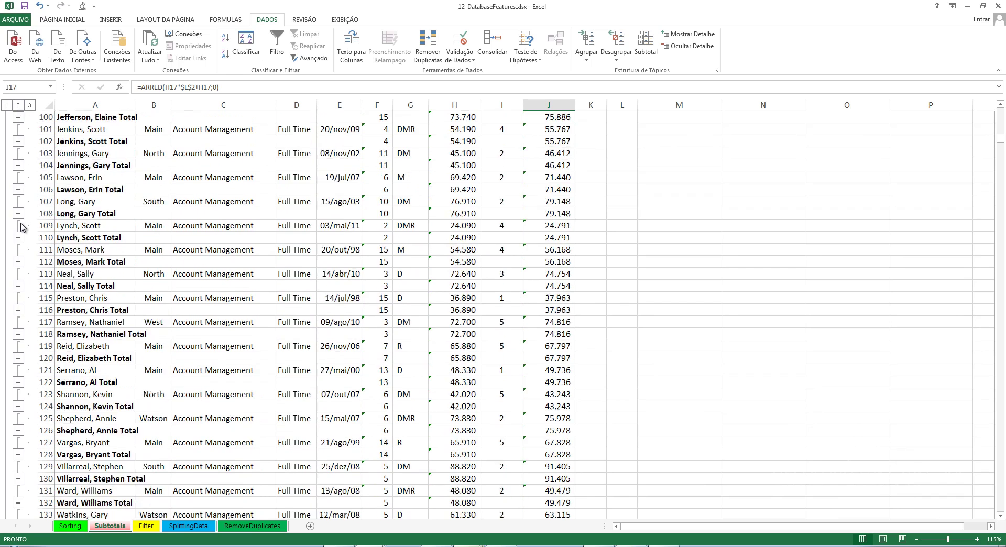
{"action": "scroll", "coordinate": [22, 227], "scroll_direction": "down", "scroll_amount": 4}
Step: Jump to row 1485 and inspect the Total Geral formulas for Years and New Salary
{"action": "key", "text": "ctrl+End"}
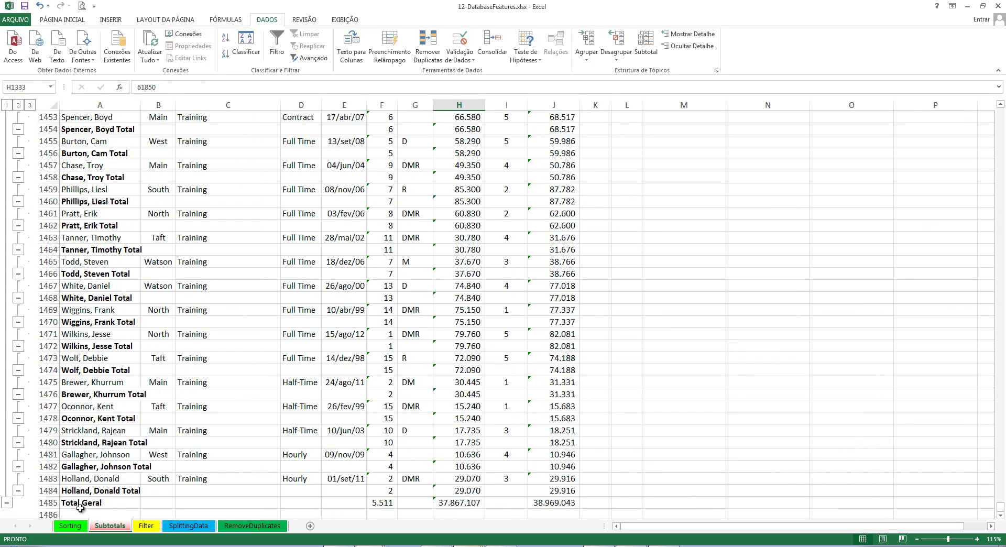
{"action": "left_click", "coordinate": [70, 503]}
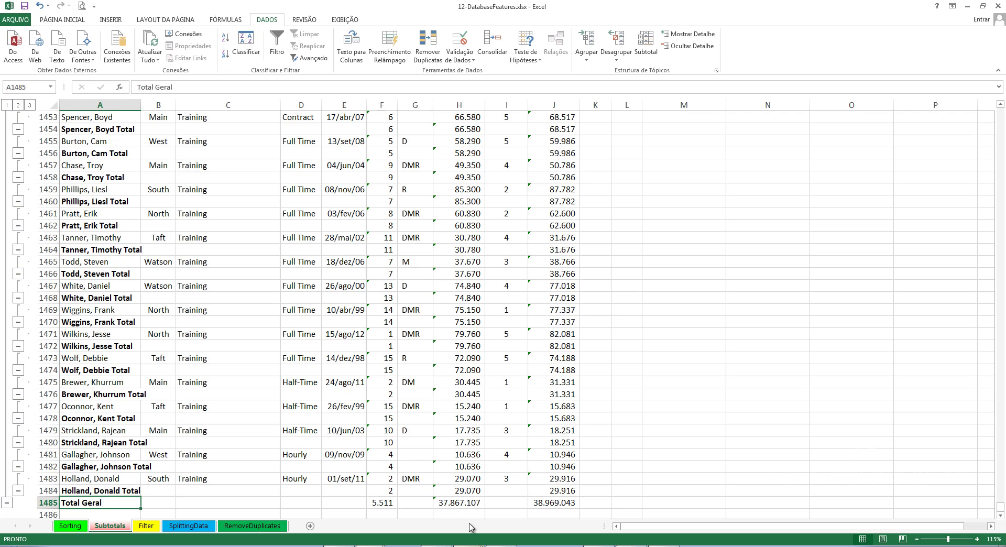
{"action": "left_click", "coordinate": [373, 504]}
{"action": "left_click", "coordinate": [547, 508]}
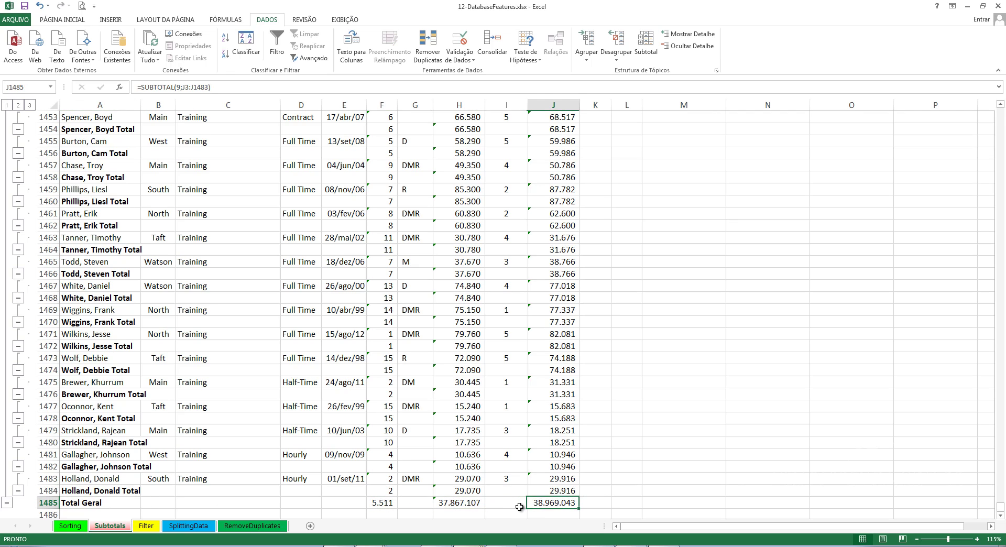